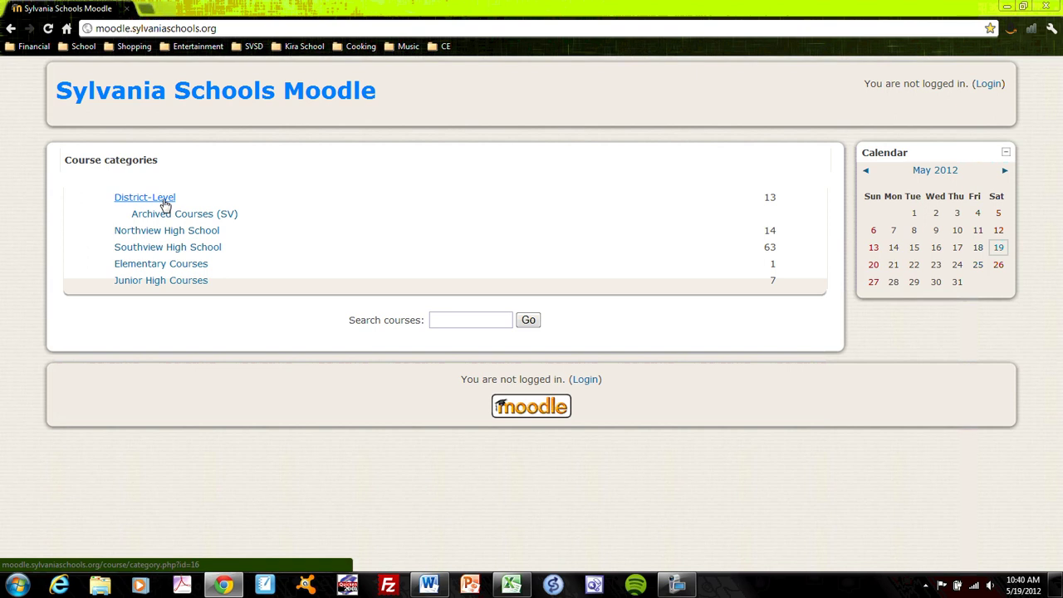
Browse the District-Level course category, then return to the MOODLE home page.
{"action": "left_click", "coordinate": [165, 202]}
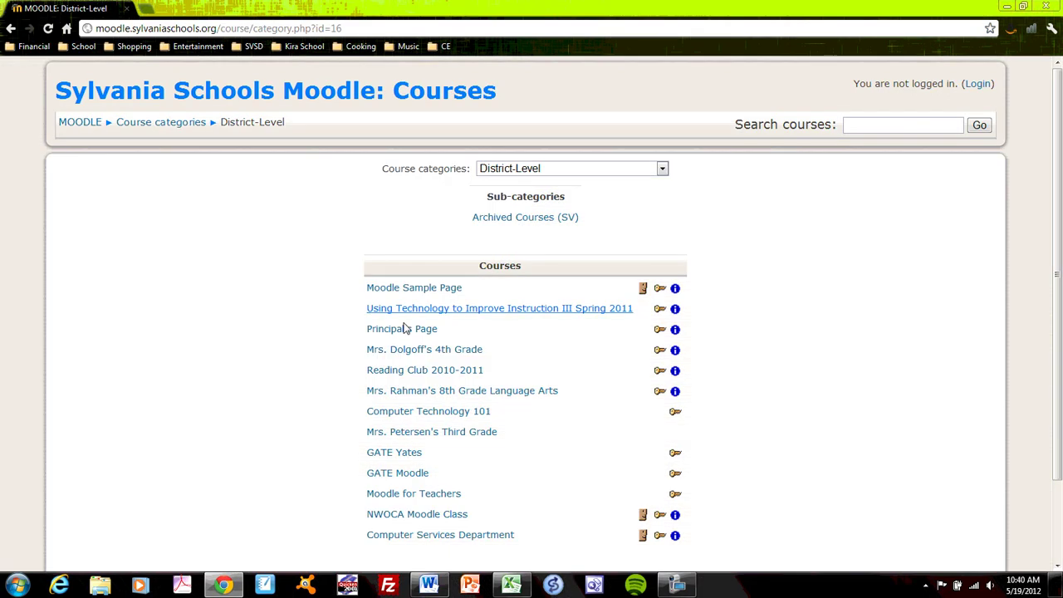
{"action": "scroll", "coordinate": [373, 336], "scroll_direction": "down", "scroll_amount": 2}
{"action": "scroll", "coordinate": [371, 333], "scroll_direction": "up", "scroll_amount": 1}
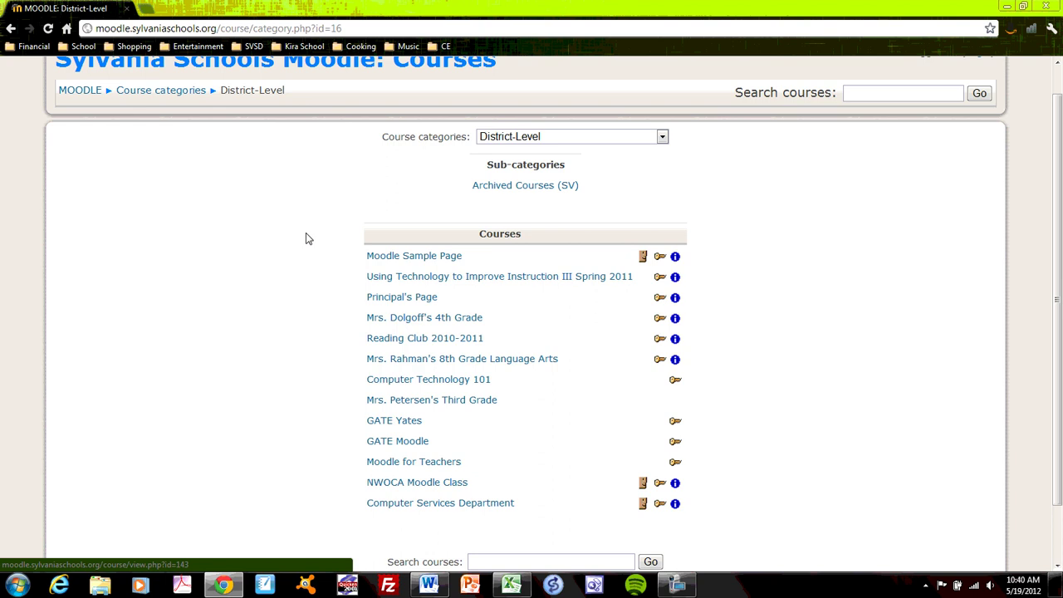
{"action": "scroll", "coordinate": [271, 232], "scroll_direction": "up", "scroll_amount": 1}
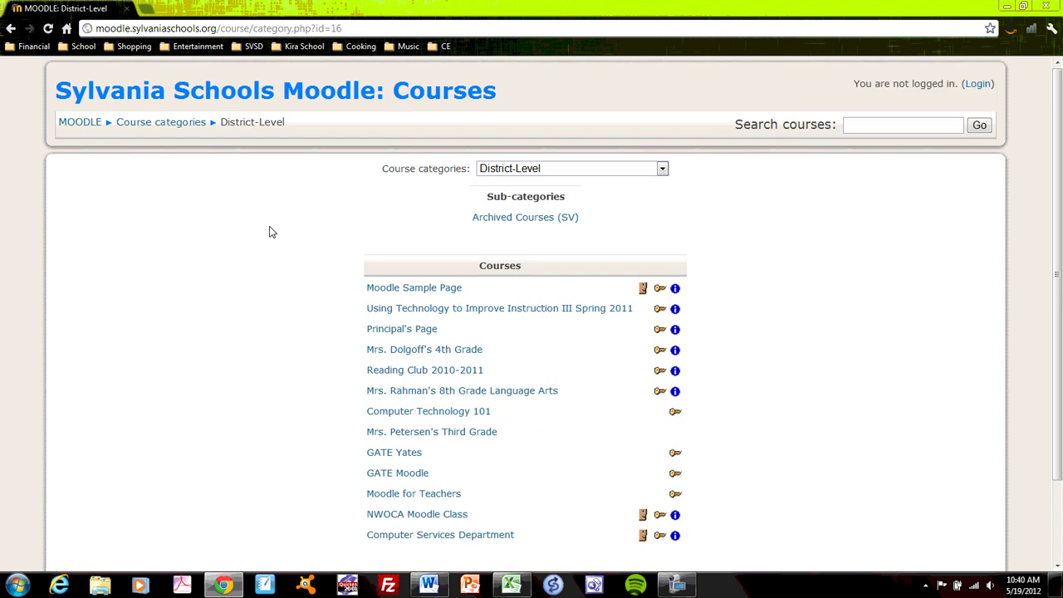
{"action": "left_click", "coordinate": [76, 123]}
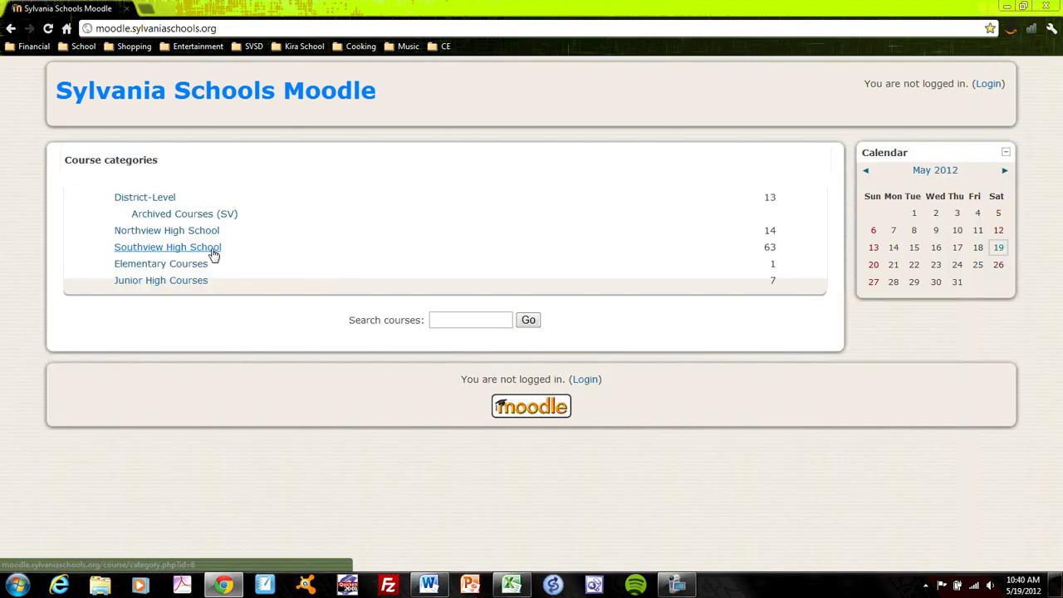
Open the Southview High School category and scroll through its course list.
{"action": "left_click", "coordinate": [214, 251]}
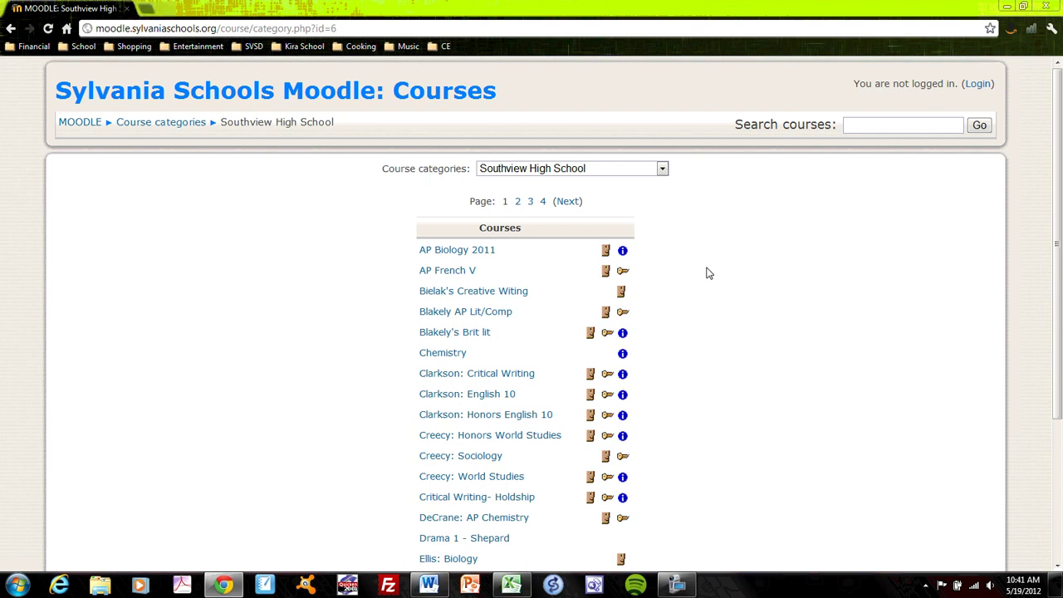
{"action": "scroll", "coordinate": [706, 270], "scroll_direction": "down", "scroll_amount": 2}
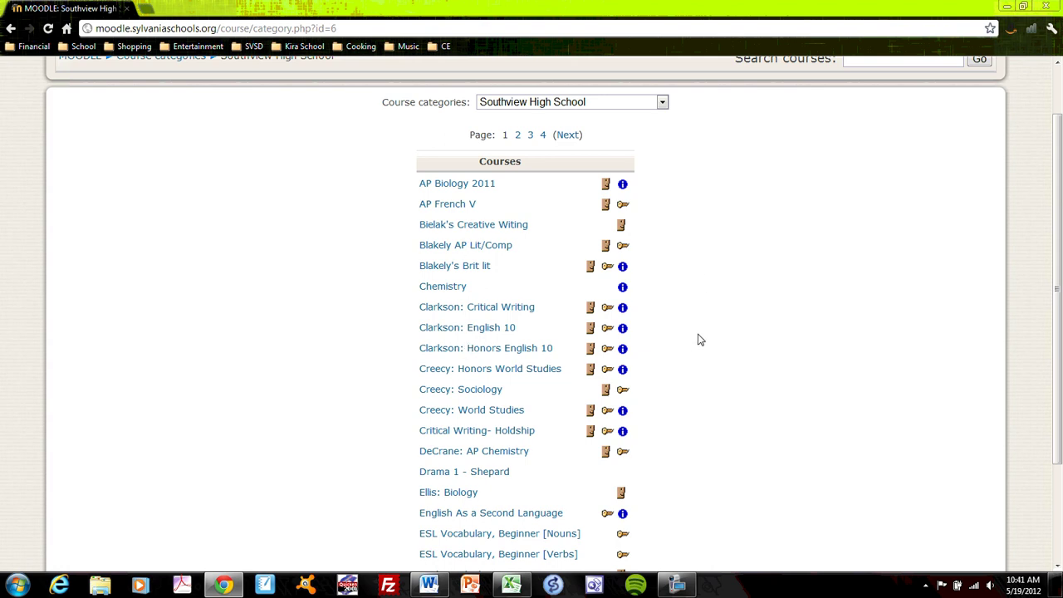
{"action": "scroll", "coordinate": [699, 339], "scroll_direction": "down", "scroll_amount": 2}
{"action": "scroll", "coordinate": [699, 339], "scroll_direction": "down", "scroll_amount": 2}
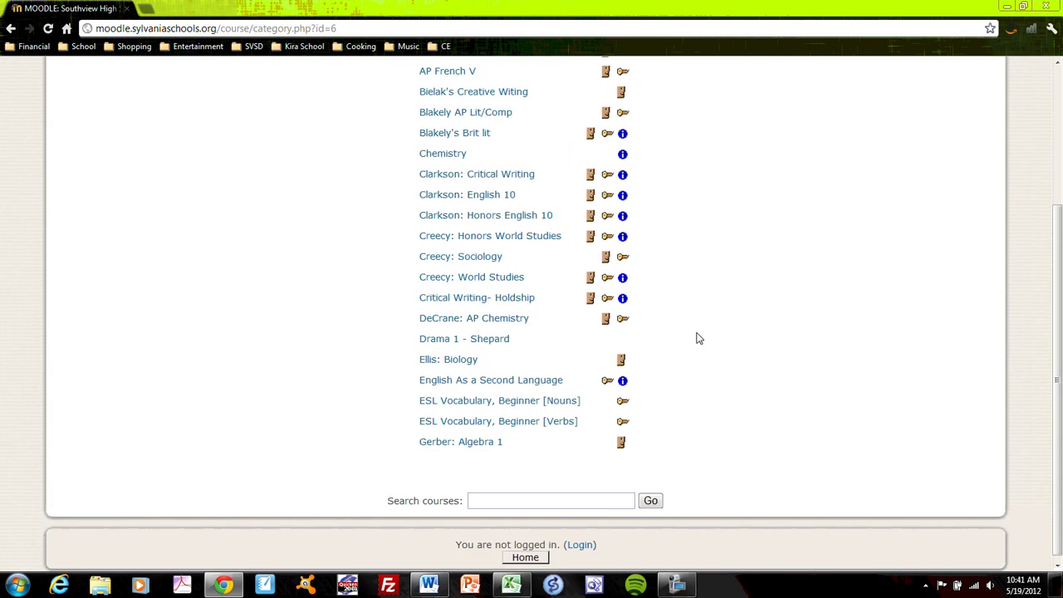
{"action": "scroll", "coordinate": [699, 338], "scroll_direction": "up", "scroll_amount": 3}
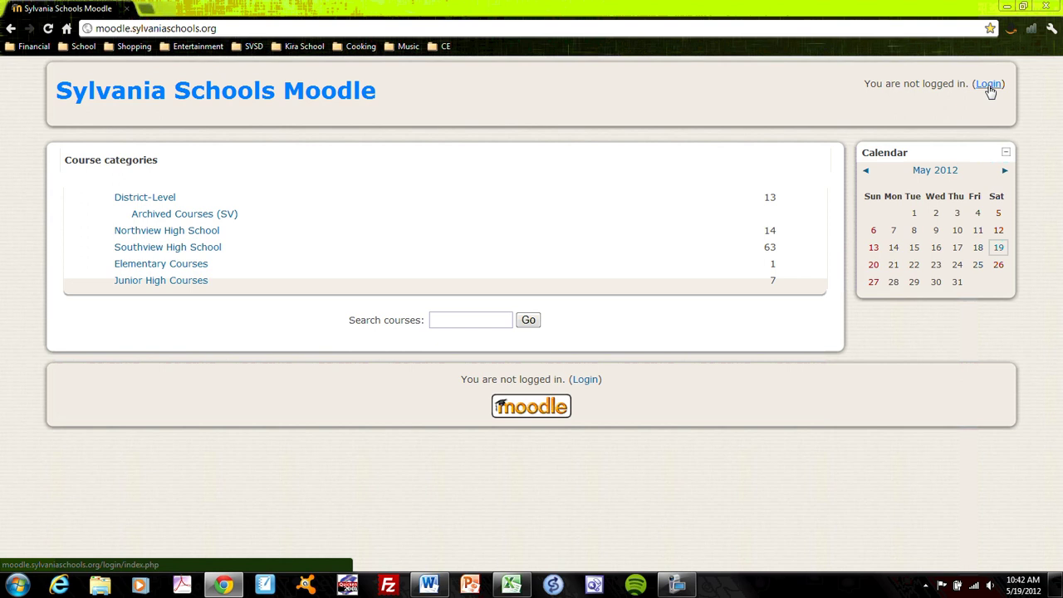
Log in with the saved student username and password, then open the student's profile page.
{"action": "left_click", "coordinate": [988, 84]}
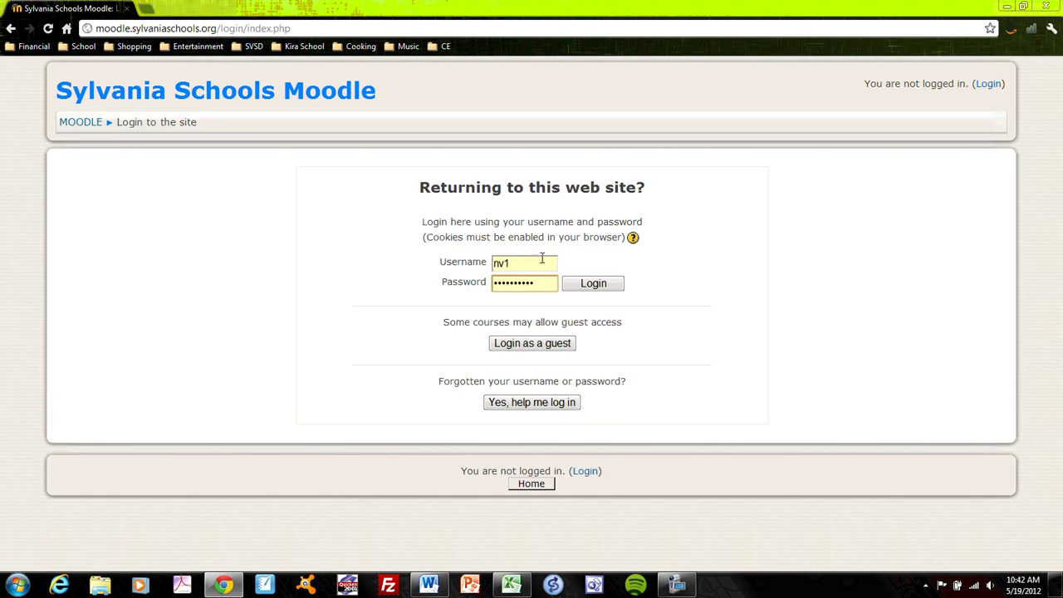
{"action": "left_click", "coordinate": [592, 285]}
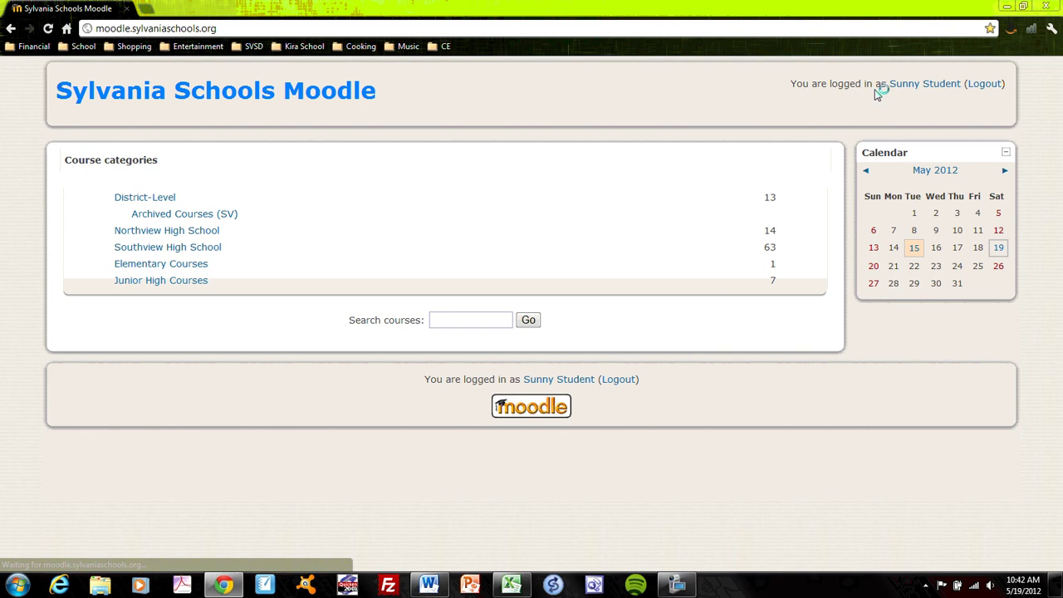
{"action": "left_click", "coordinate": [925, 88]}
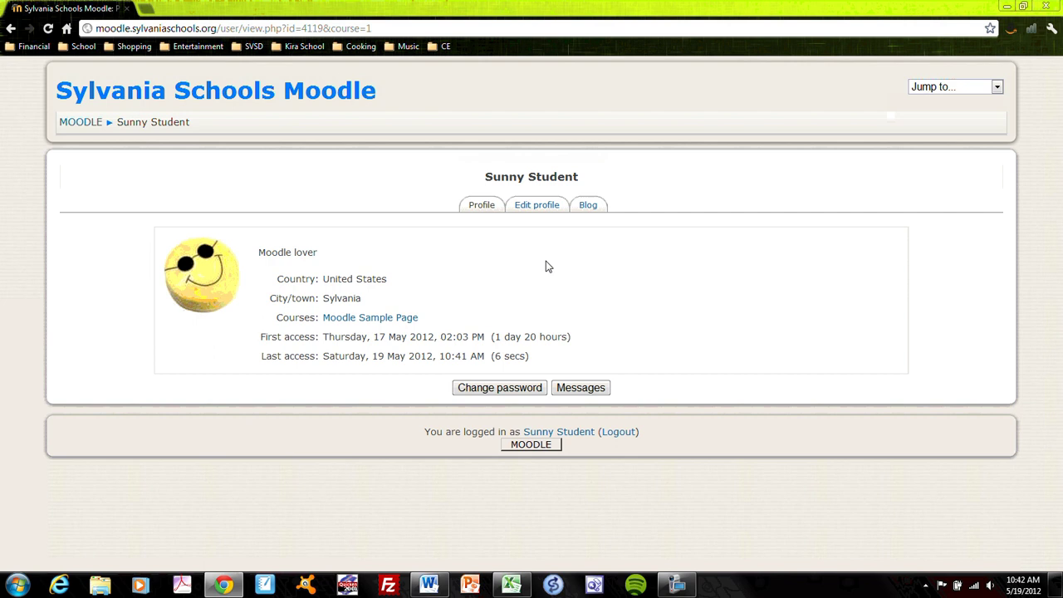
{"action": "left_click", "coordinate": [538, 206]}
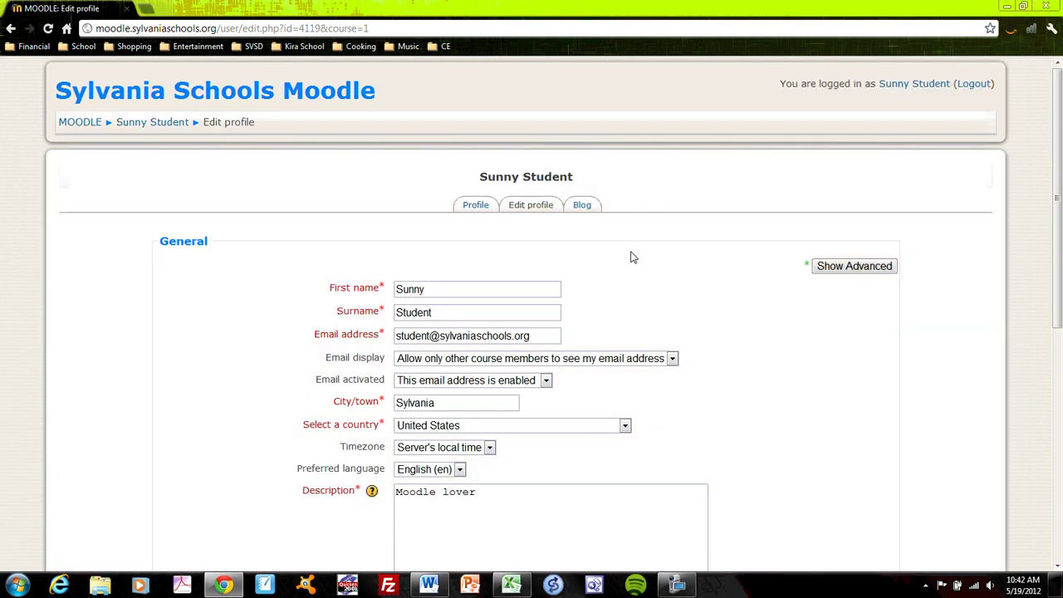
{"action": "scroll", "coordinate": [697, 264], "scroll_direction": "down", "scroll_amount": 3}
{"action": "scroll", "coordinate": [757, 271], "scroll_direction": "down", "scroll_amount": 5}
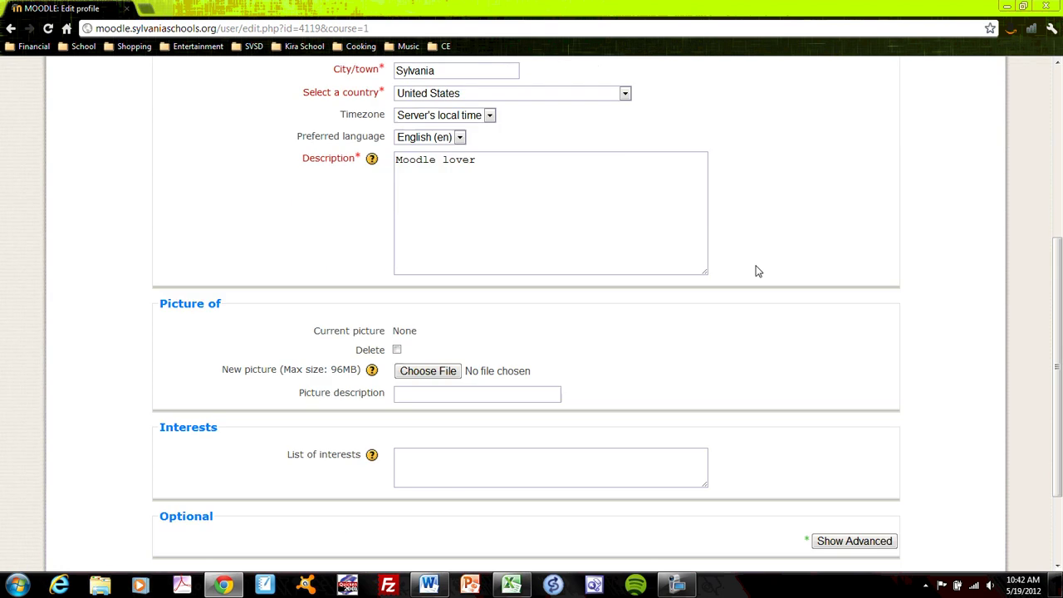
{"action": "scroll", "coordinate": [757, 271], "scroll_direction": "up", "scroll_amount": 8}
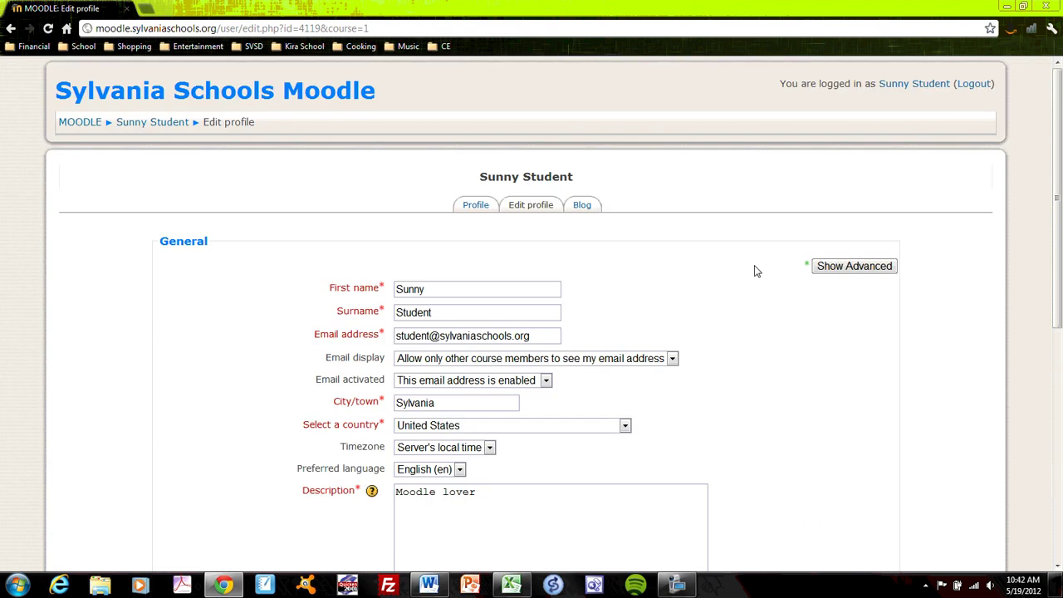
{"action": "left_click", "coordinate": [583, 208]}
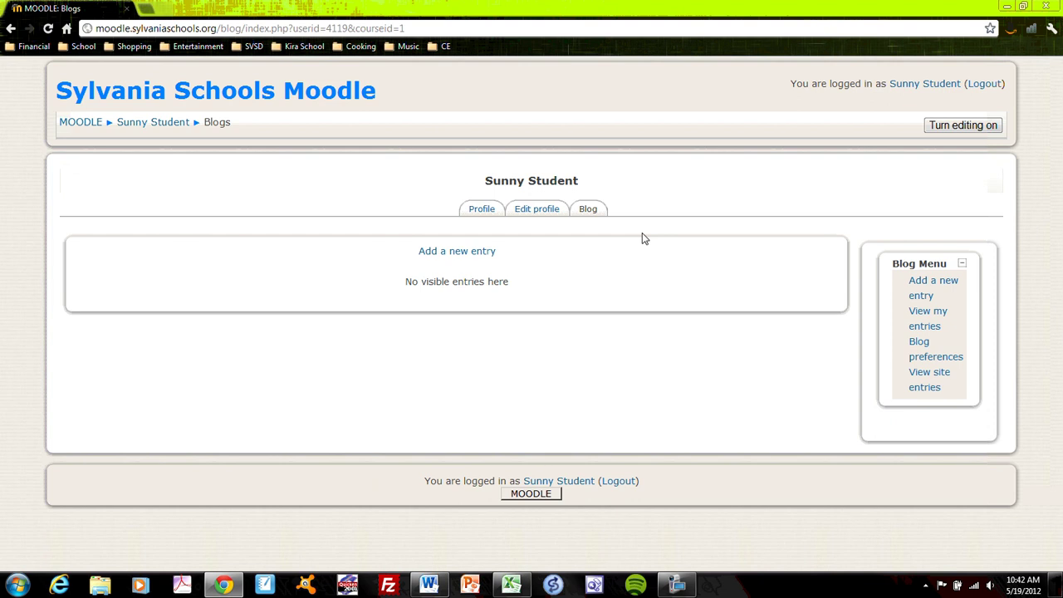
{"action": "left_click", "coordinate": [79, 126]}
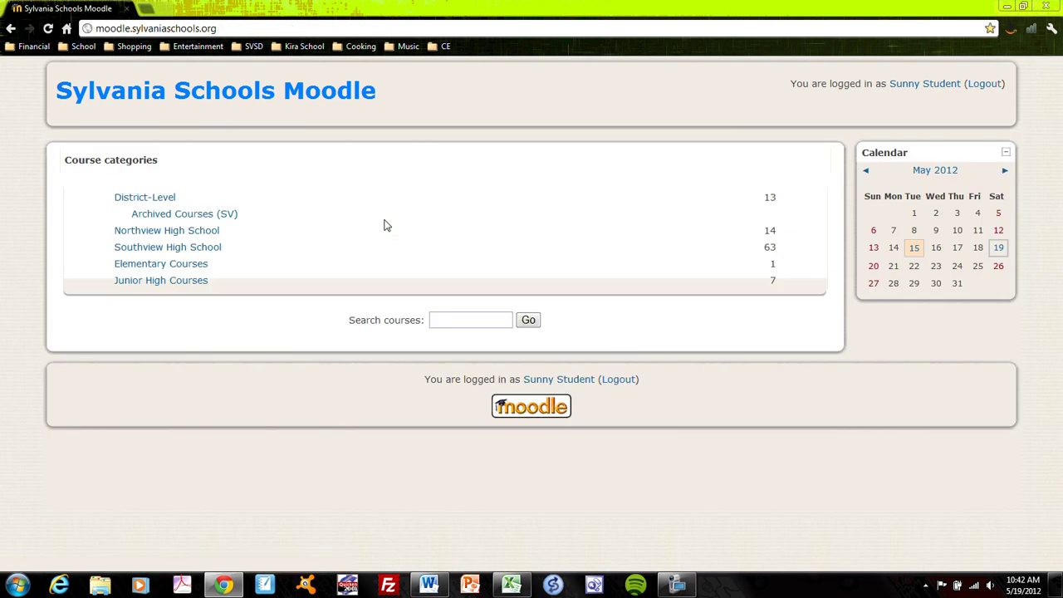
Open the Moodle Sample Page course listed under the District-Level category.
{"action": "left_click", "coordinate": [145, 198]}
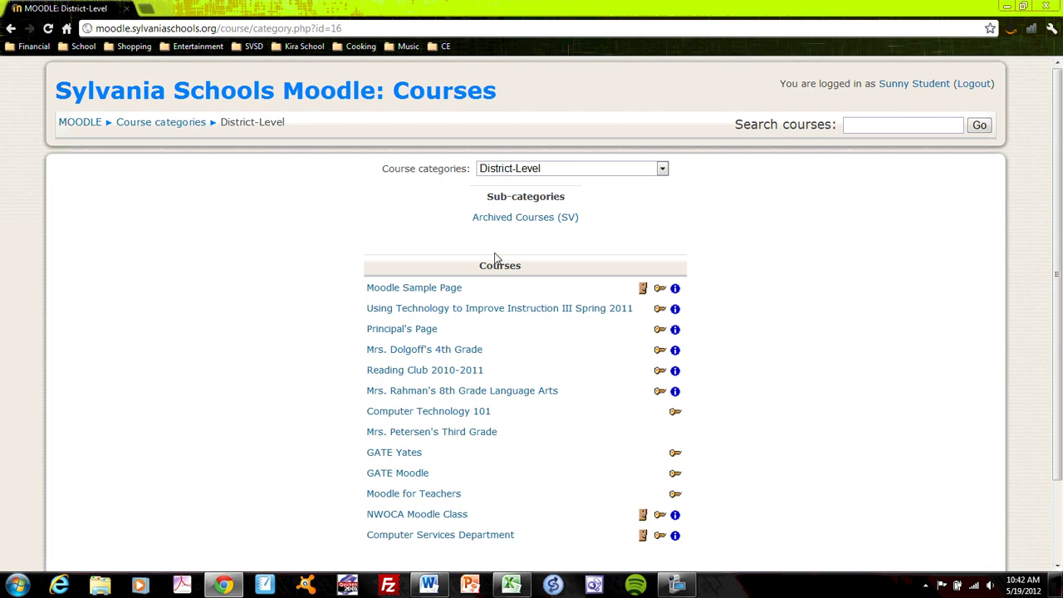
{"action": "left_click", "coordinate": [431, 288]}
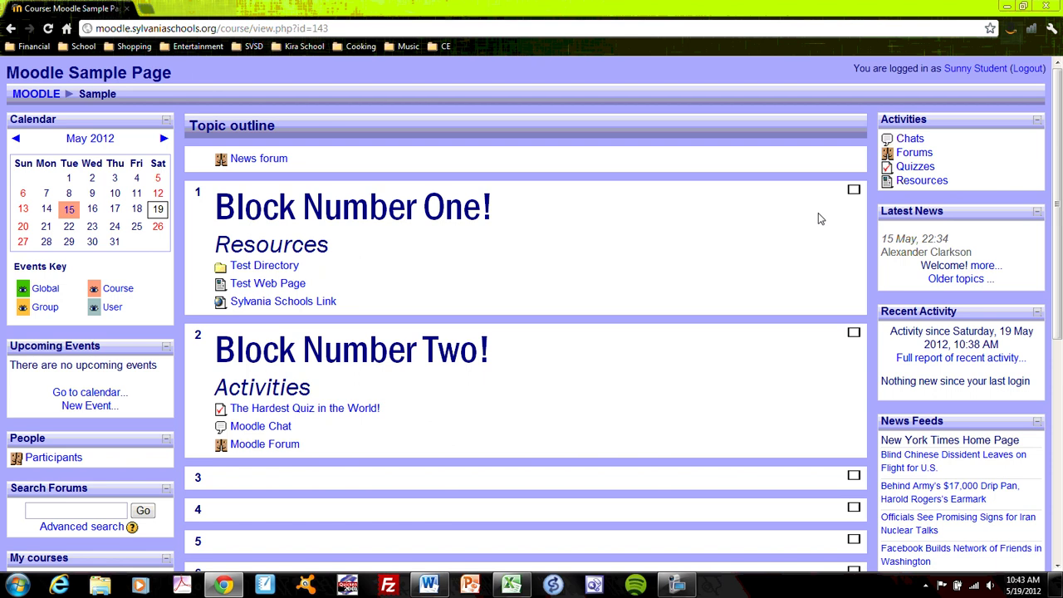
Toggle the topic display and finish showing only topic 1, Block Number One.
{"action": "scroll", "coordinate": [733, 259], "scroll_direction": "down", "scroll_amount": 2}
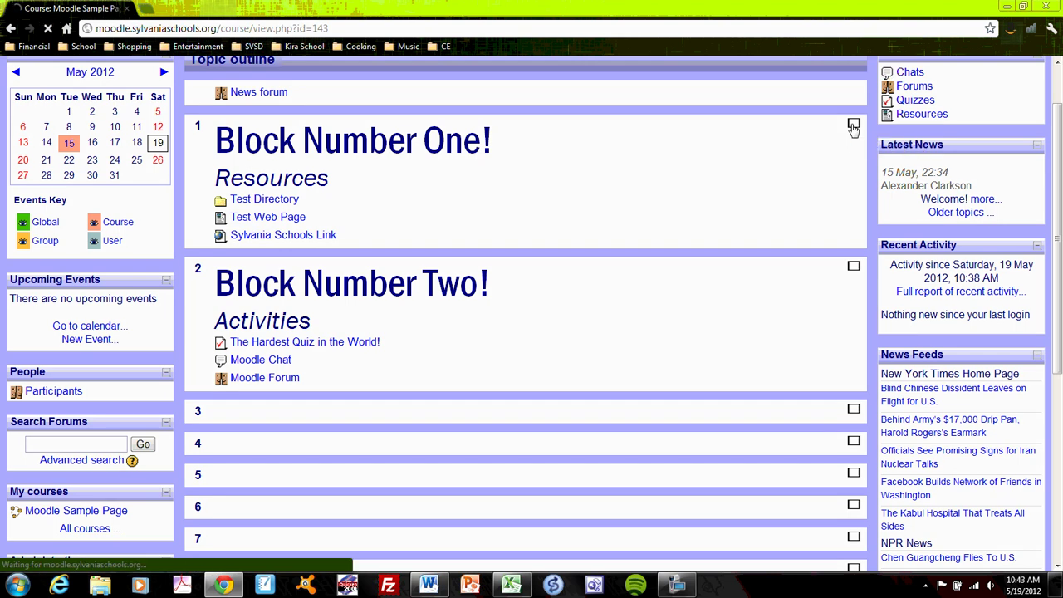
{"action": "left_click", "coordinate": [854, 125]}
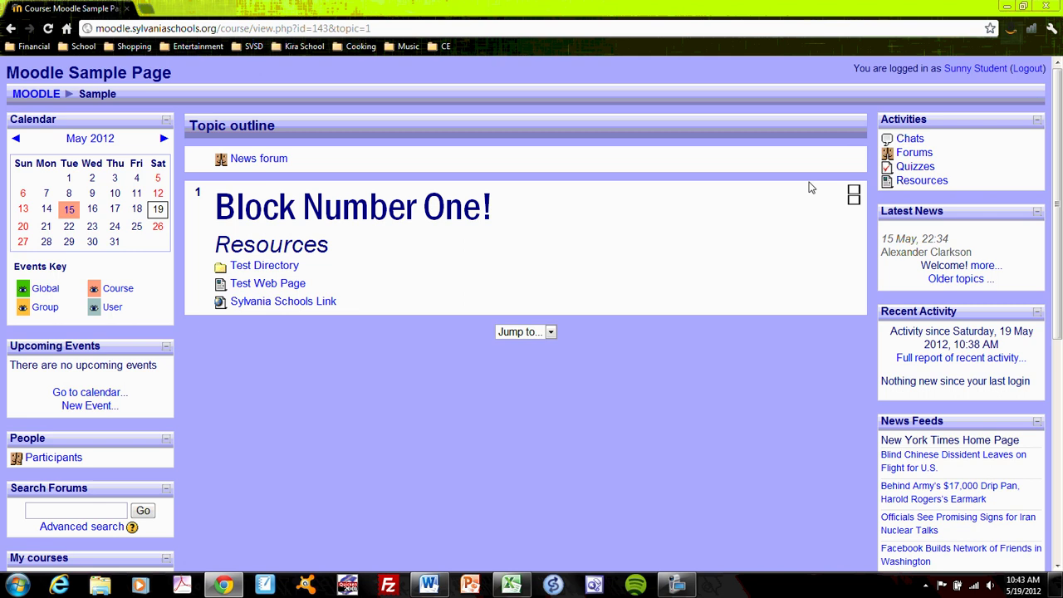
{"action": "left_click", "coordinate": [854, 197]}
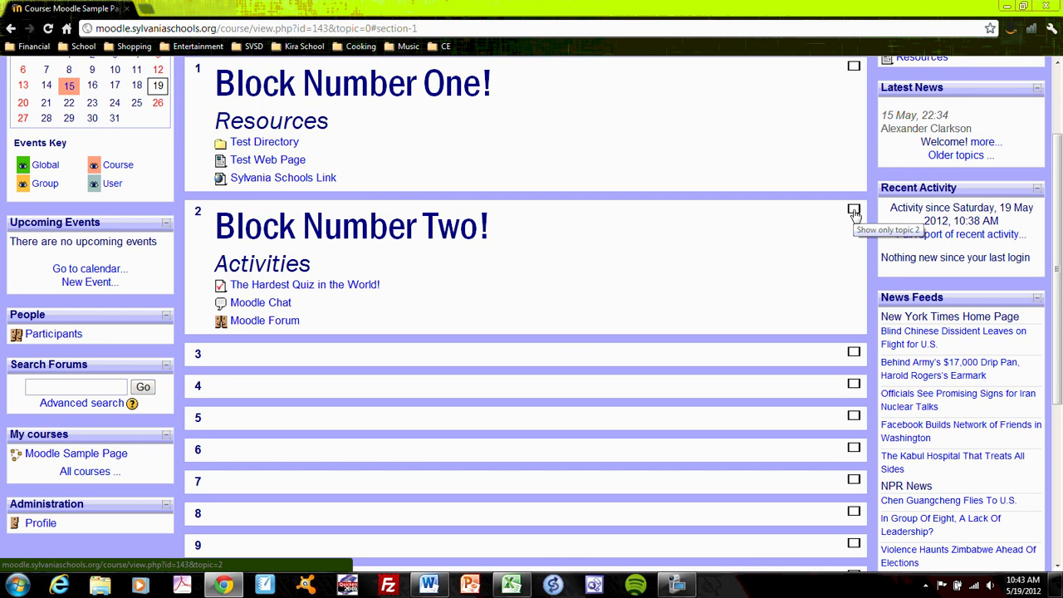
{"action": "left_click", "coordinate": [854, 211]}
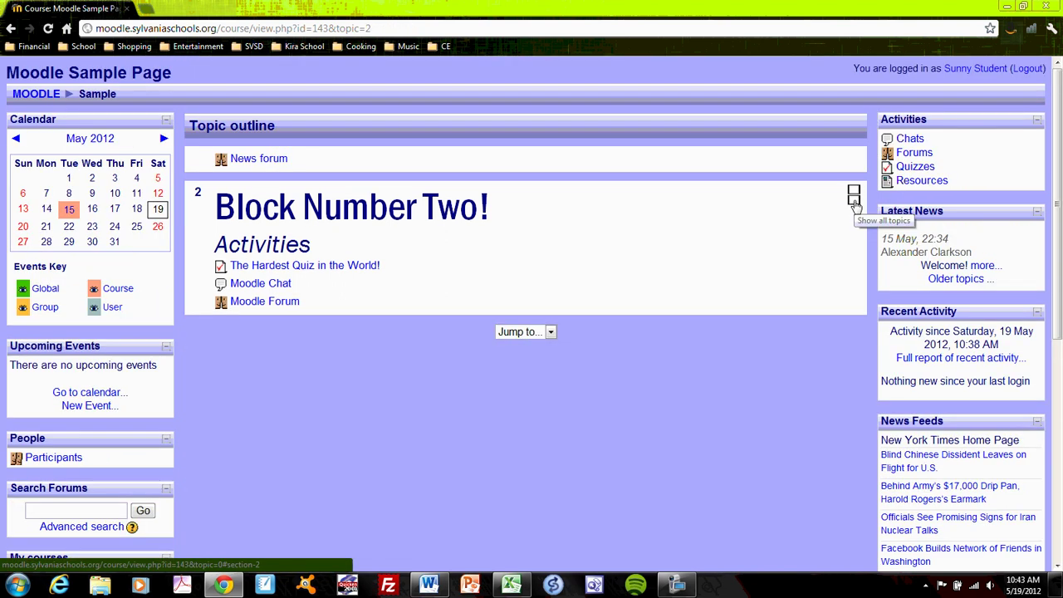
{"action": "left_click", "coordinate": [854, 201]}
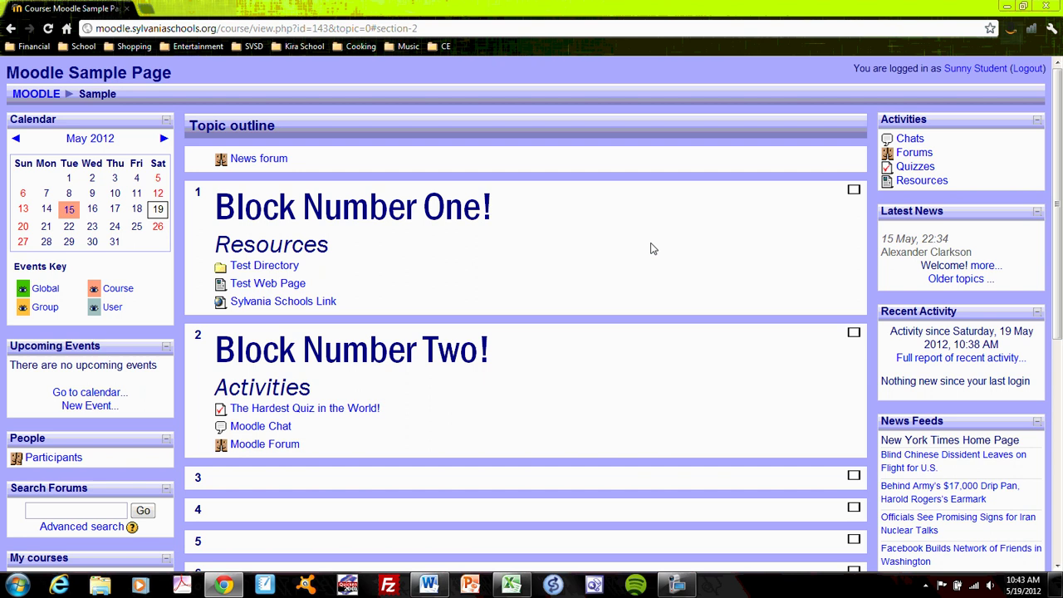
{"action": "left_click", "coordinate": [852, 191]}
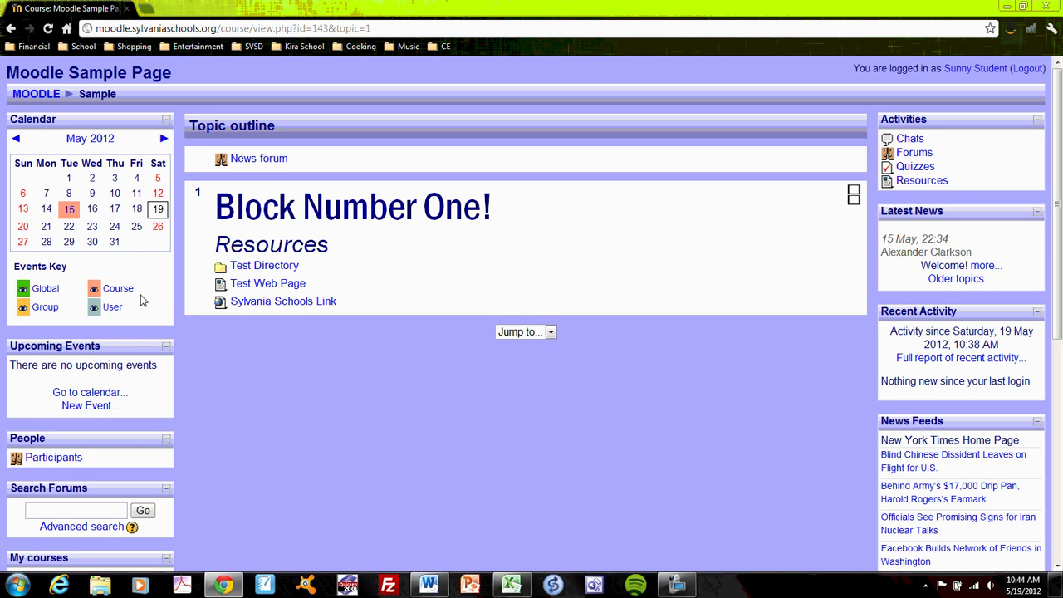
Collapse the Upcoming Events, People, Search Forums and Calendar blocks in the left sidebar.
{"action": "left_click", "coordinate": [165, 356]}
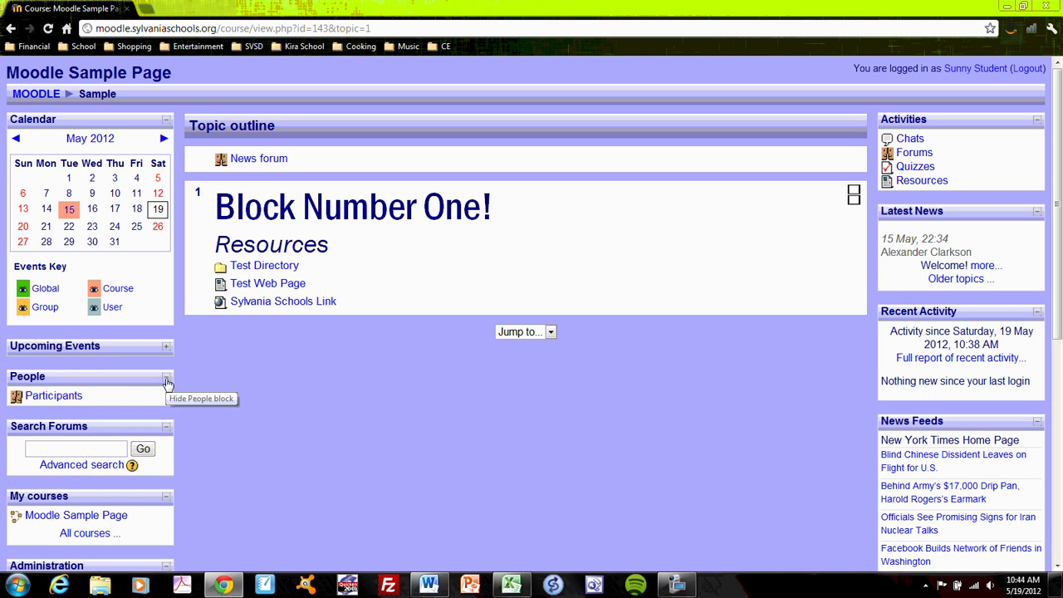
{"action": "left_click", "coordinate": [167, 381]}
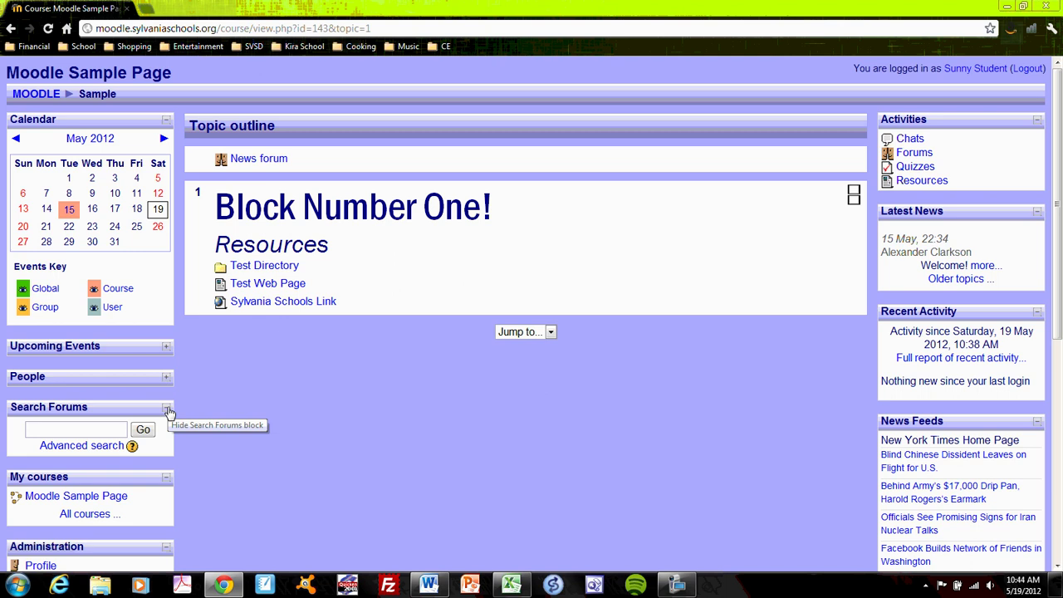
{"action": "left_click", "coordinate": [167, 411]}
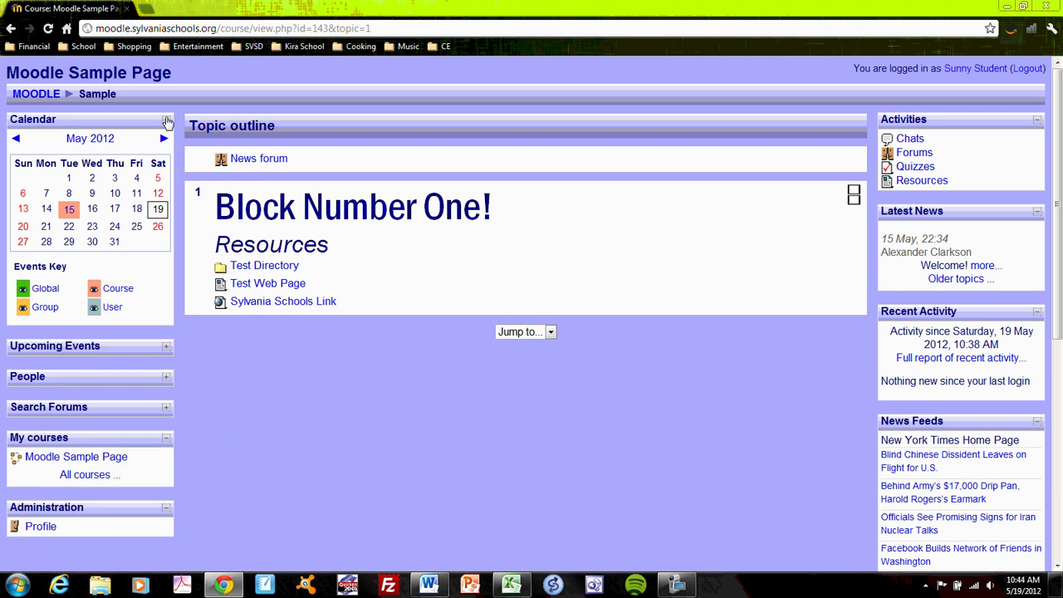
{"action": "left_click", "coordinate": [167, 121]}
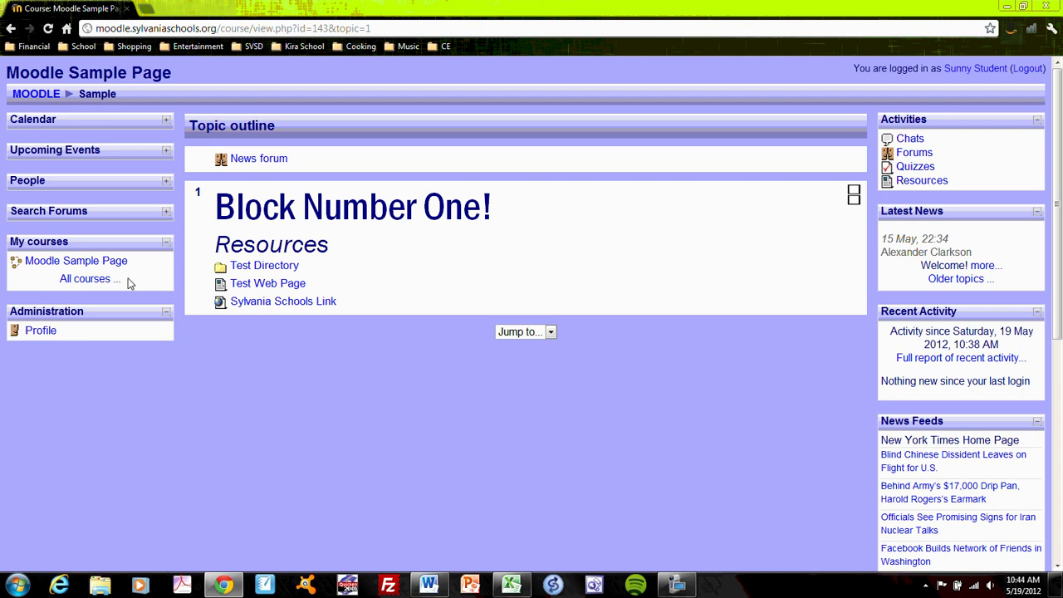
Collapse My courses, Administration, Activities, Latest News, Recent Activity, News Feeds and Blog Menu blocks.
{"action": "left_click", "coordinate": [166, 242]}
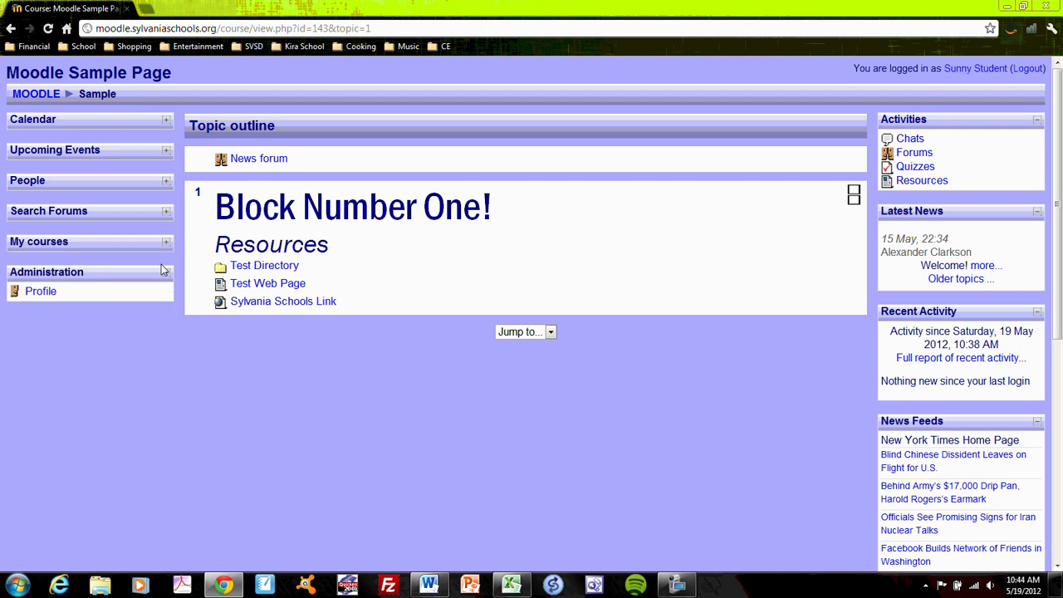
{"action": "left_click", "coordinate": [166, 273]}
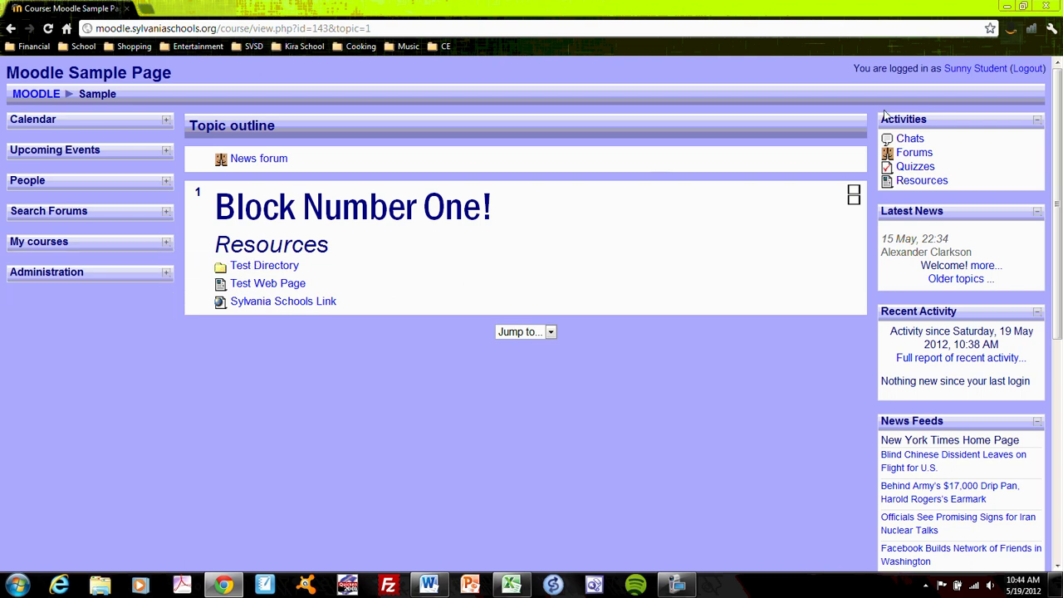
{"action": "left_click", "coordinate": [1036, 120]}
{"action": "left_click", "coordinate": [1037, 150]}
{"action": "left_click", "coordinate": [1036, 180]}
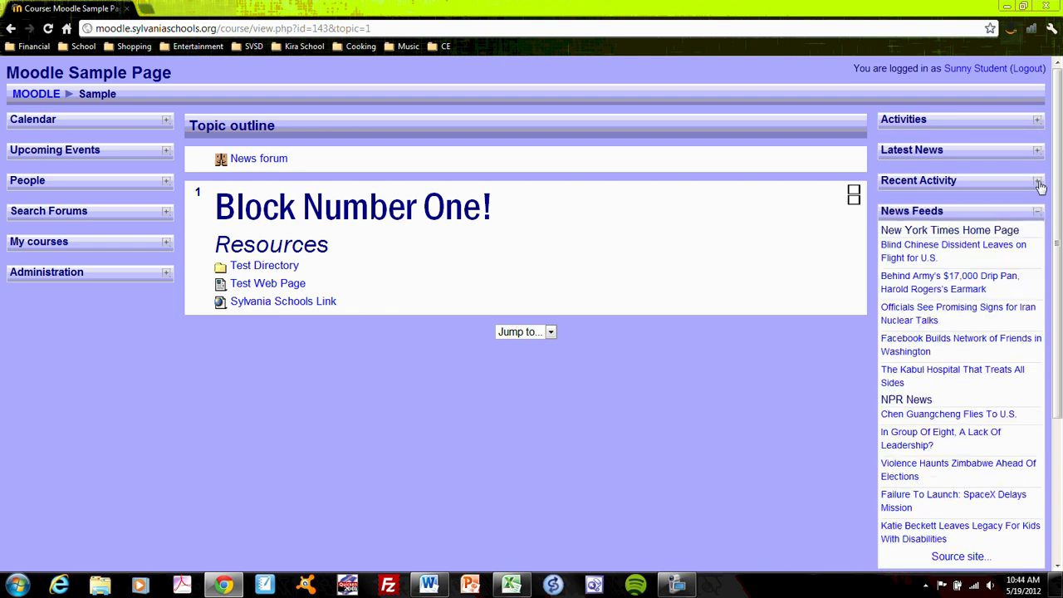
{"action": "left_click", "coordinate": [1037, 211]}
{"action": "left_click", "coordinate": [1047, 242]}
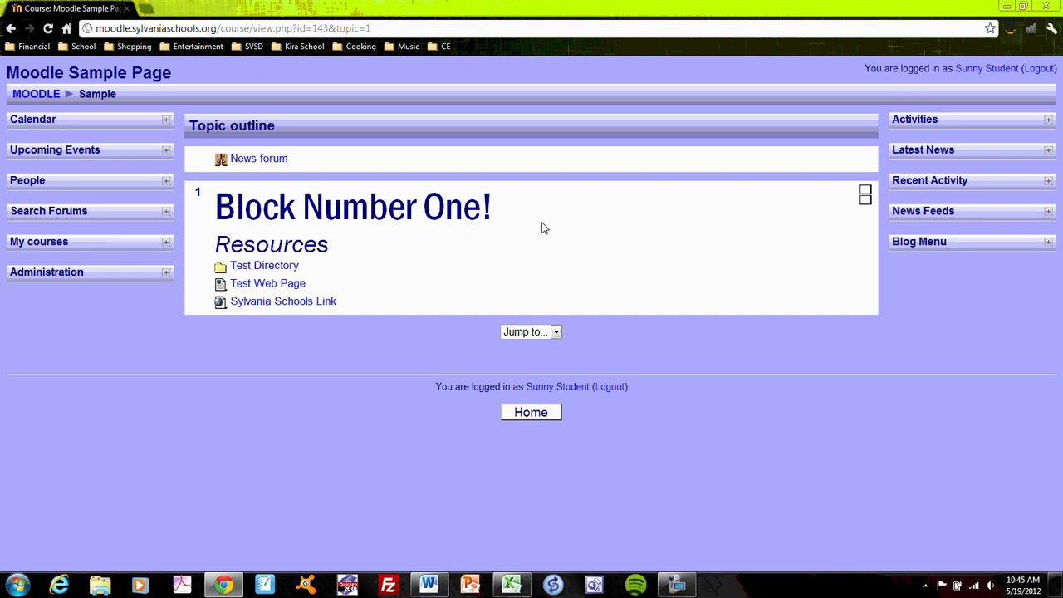
Expand the News Feeds block to view its headlines, then collapse it again.
{"action": "left_click", "coordinate": [1048, 211]}
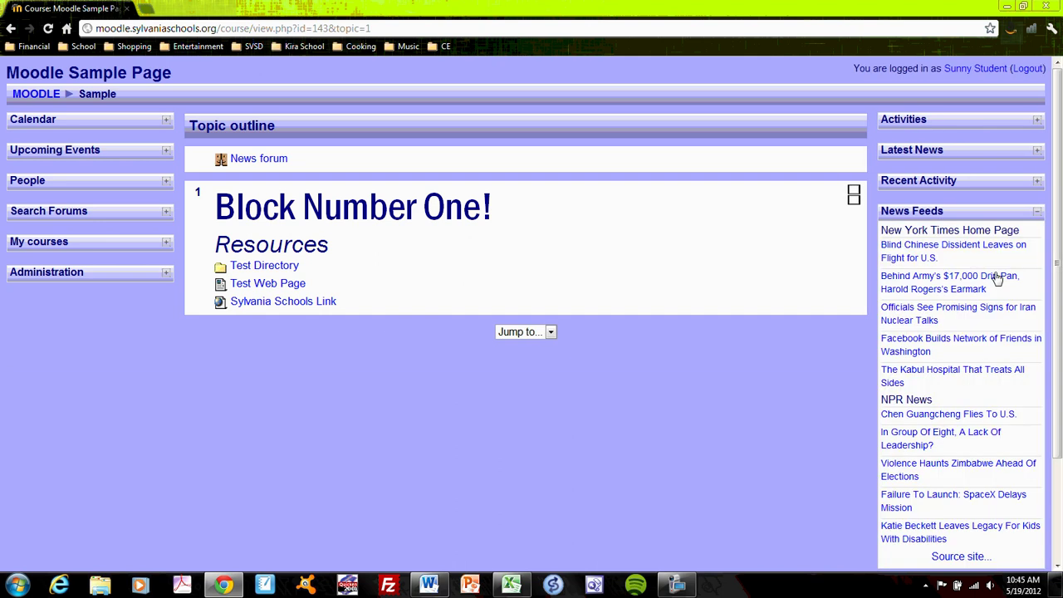
{"action": "scroll", "coordinate": [699, 264], "scroll_direction": "down", "scroll_amount": 2}
{"action": "scroll", "coordinate": [698, 264], "scroll_direction": "up", "scroll_amount": 2}
{"action": "left_click", "coordinate": [1035, 212]}
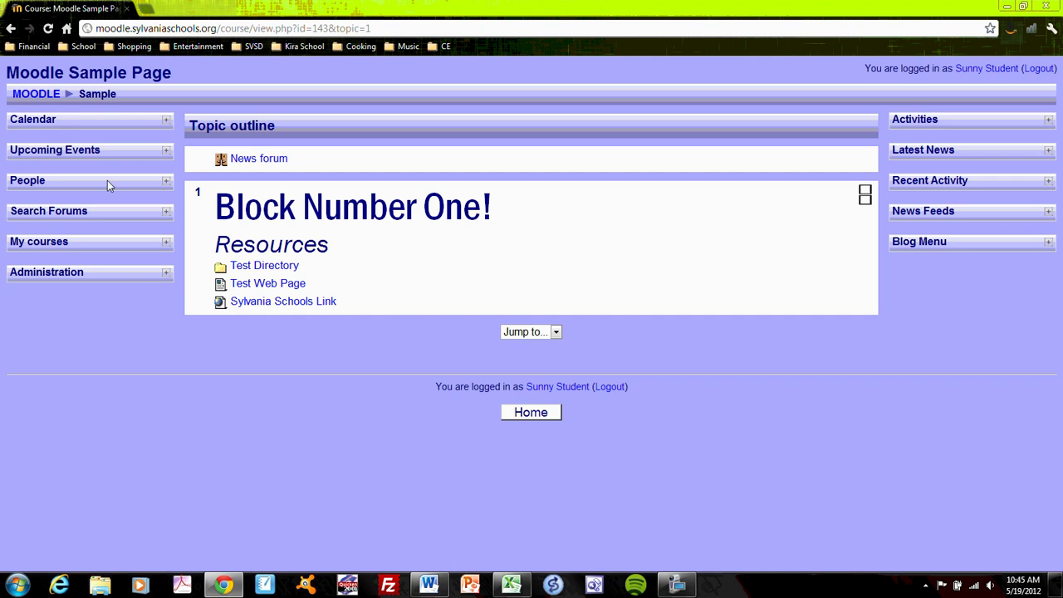
{"action": "left_click", "coordinate": [37, 95]}
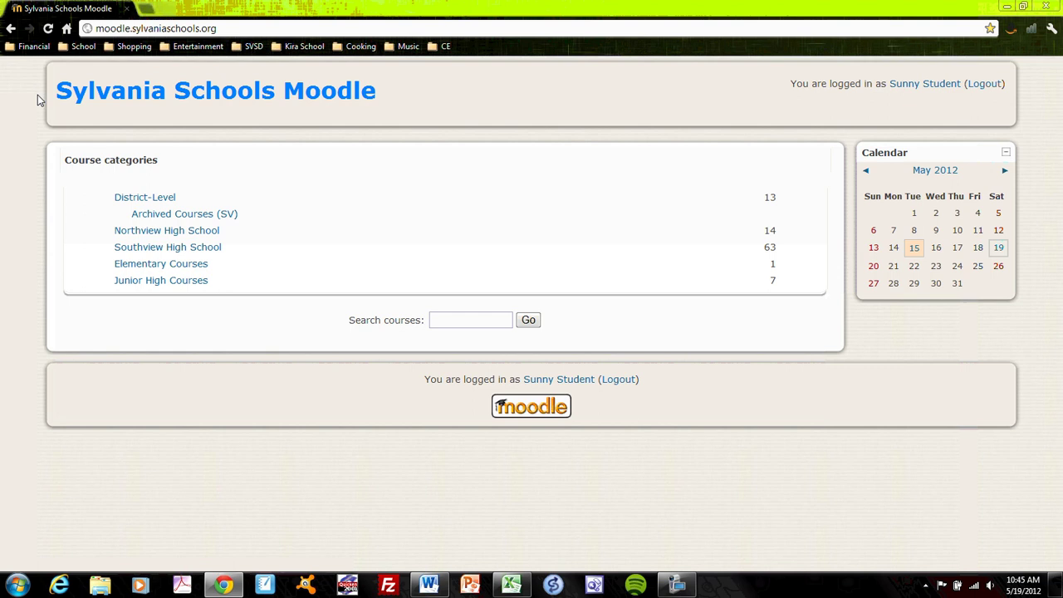
{"action": "left_click", "coordinate": [156, 198]}
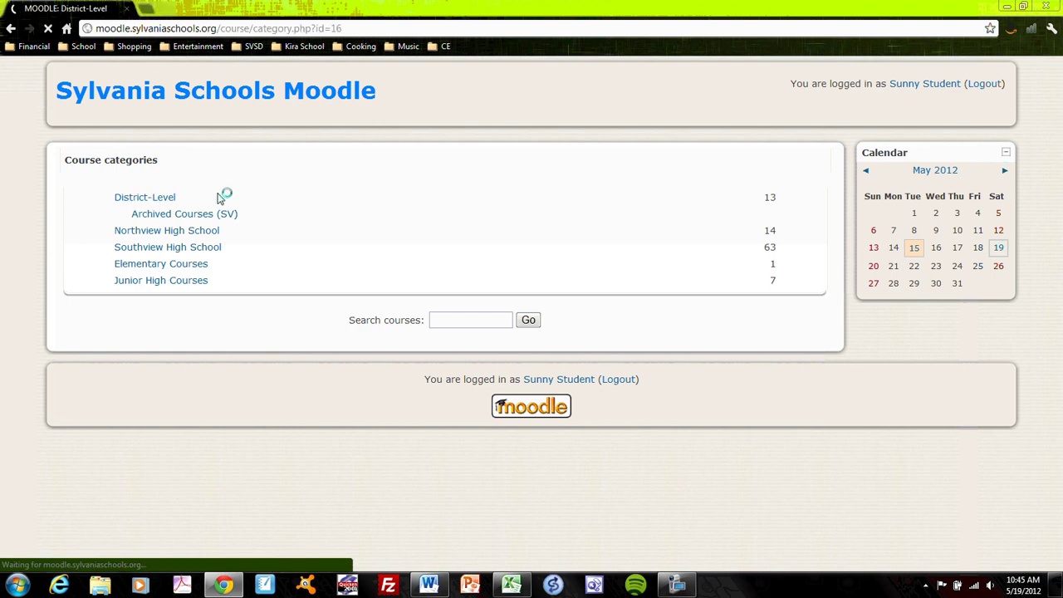
{"action": "left_click", "coordinate": [429, 289]}
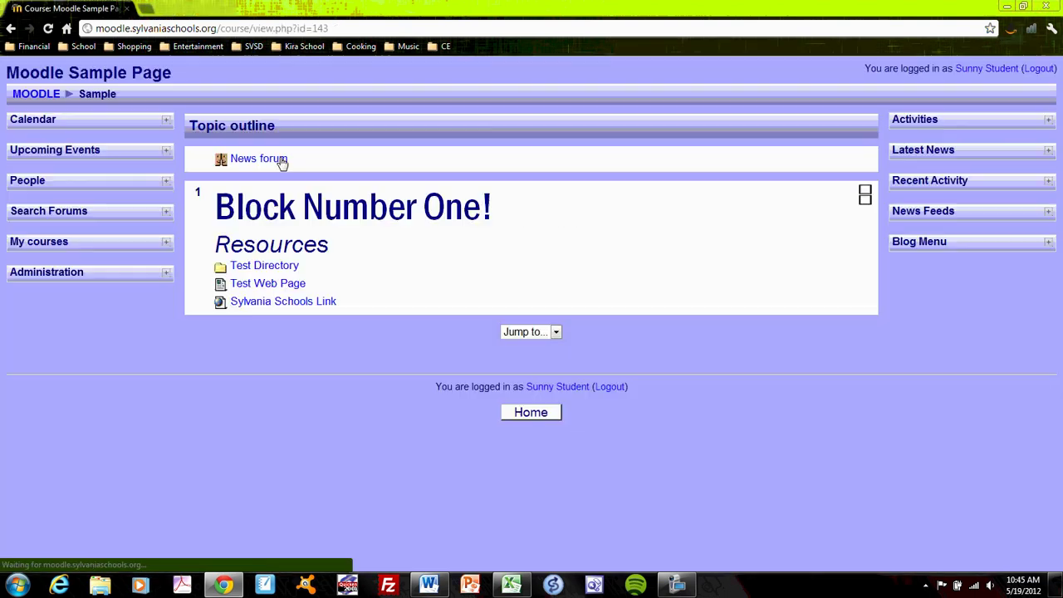
{"action": "left_click", "coordinate": [284, 285]}
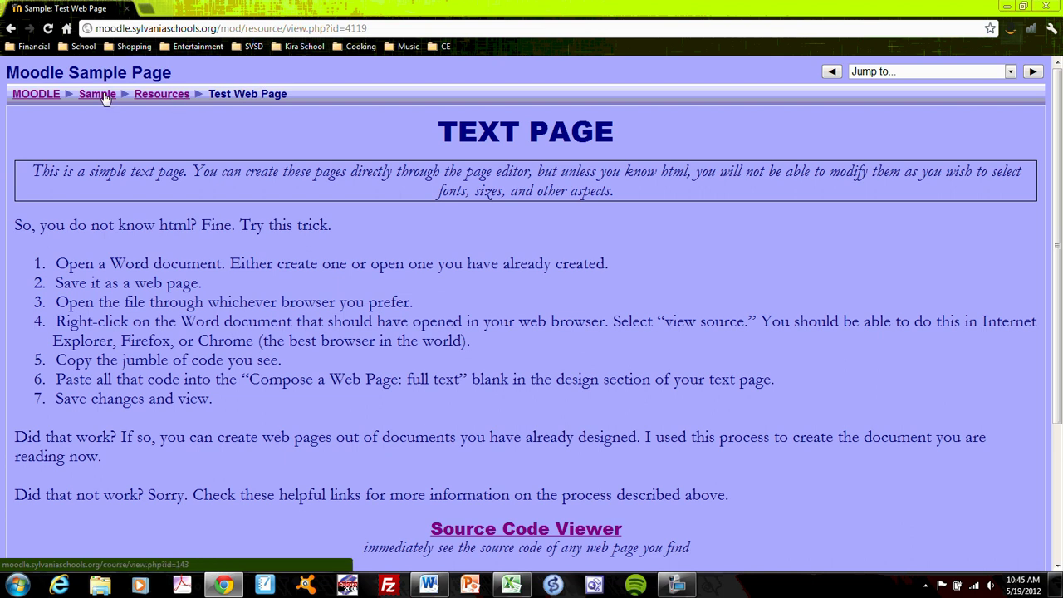
{"action": "left_click", "coordinate": [149, 98]}
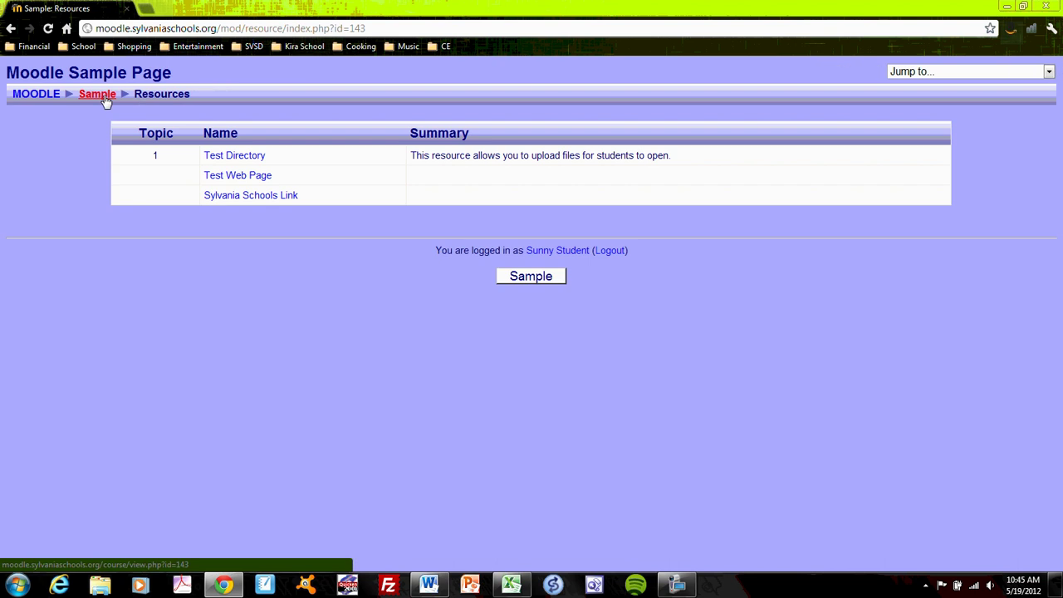
{"action": "left_click", "coordinate": [103, 97]}
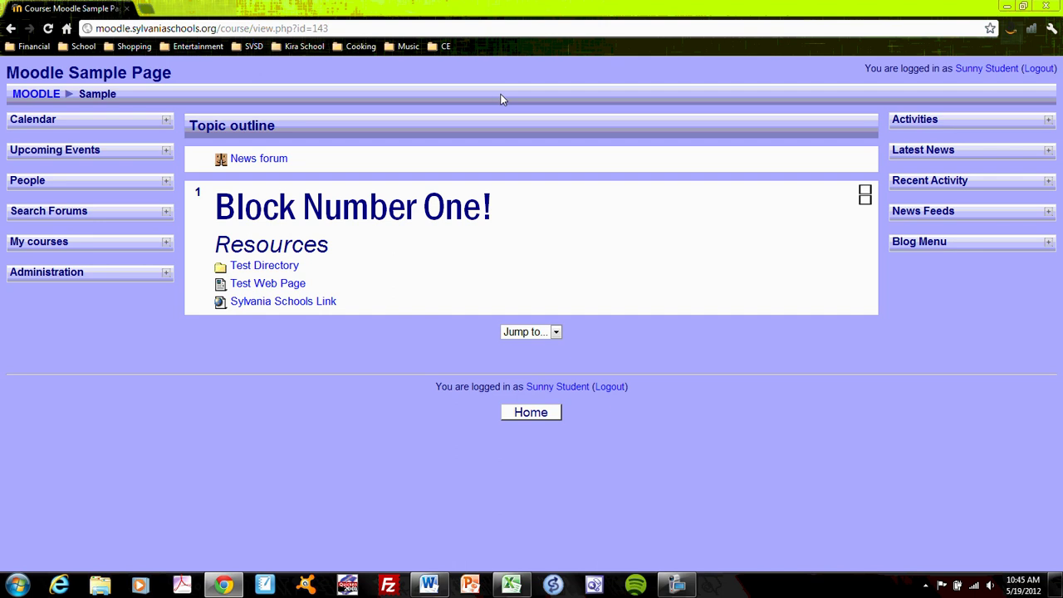
{"action": "left_click", "coordinate": [540, 416]}
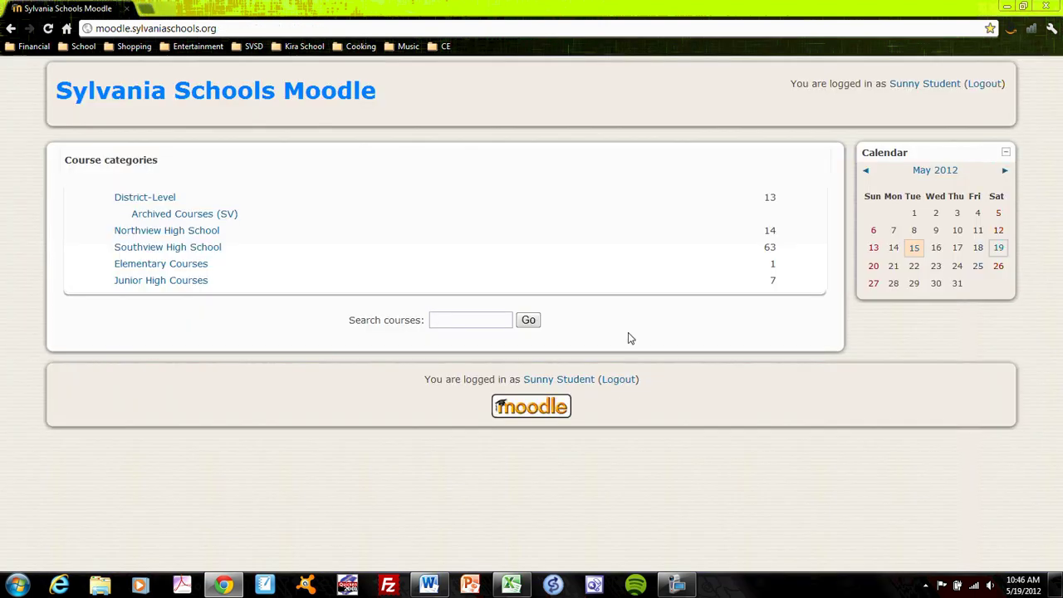
{"action": "left_click", "coordinate": [154, 199]}
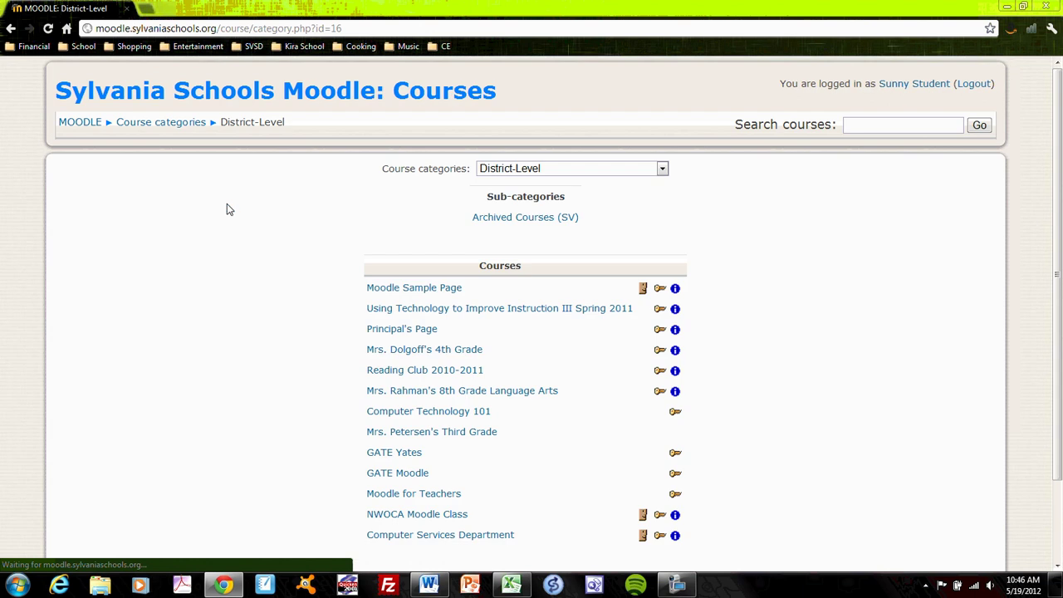
{"action": "left_click", "coordinate": [452, 292]}
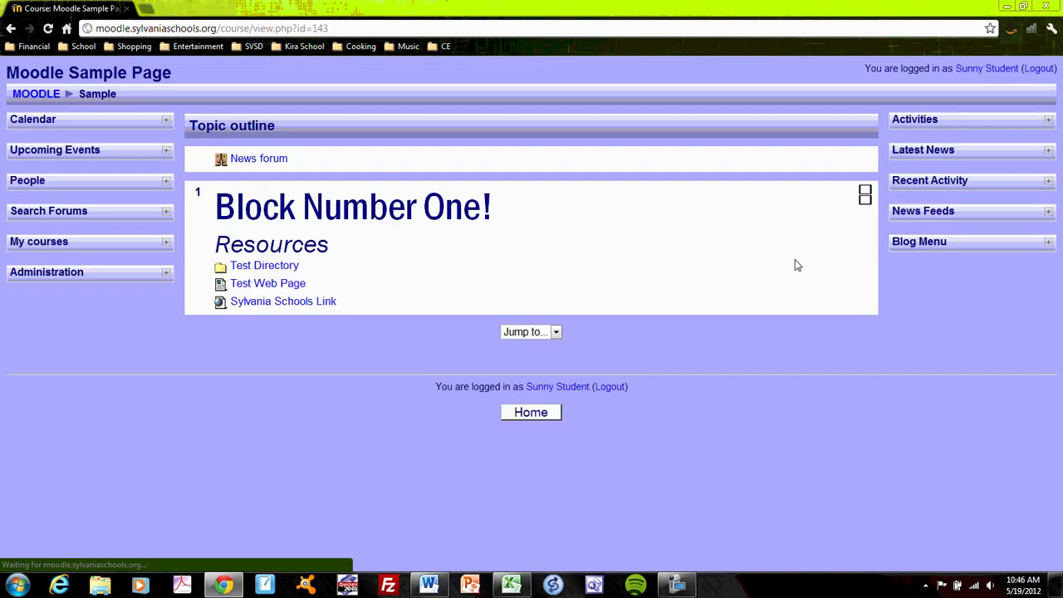